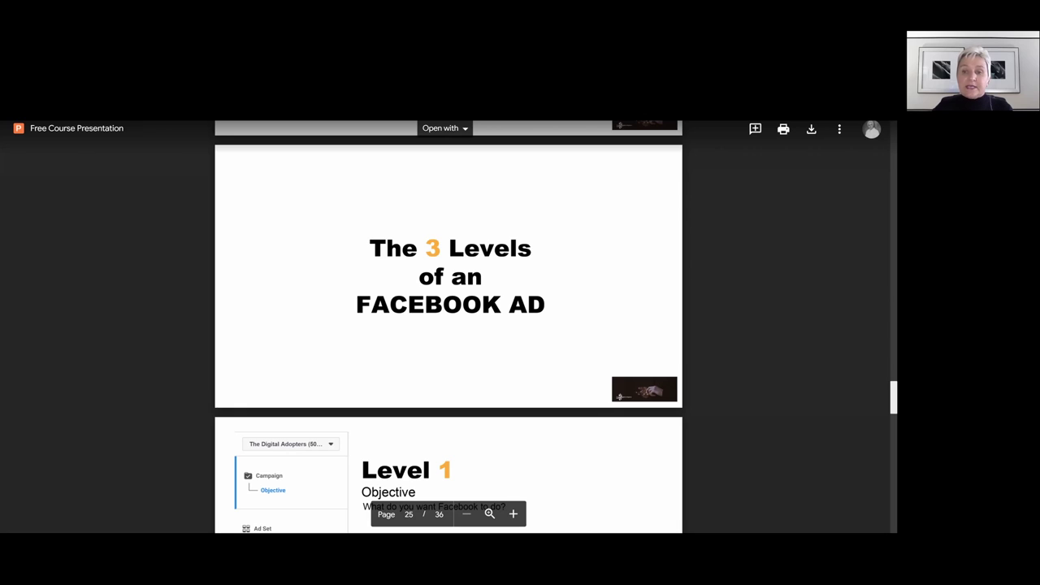
Step: Scroll the PDF through the Level 1 Objective and Level 2 Ad Set slides
scroll(449, 325, down, 3)
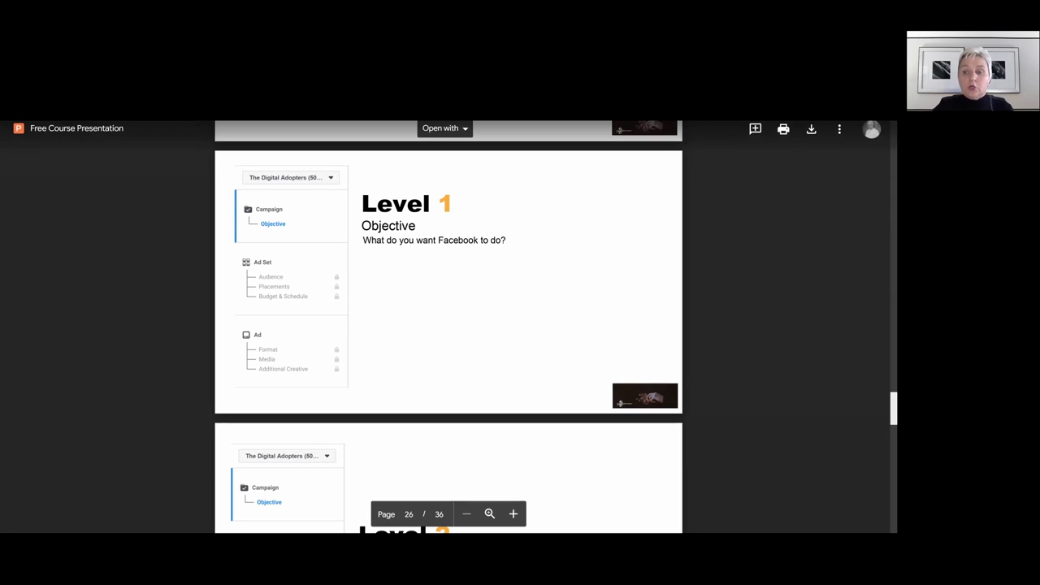
scroll(449, 325, down, 1)
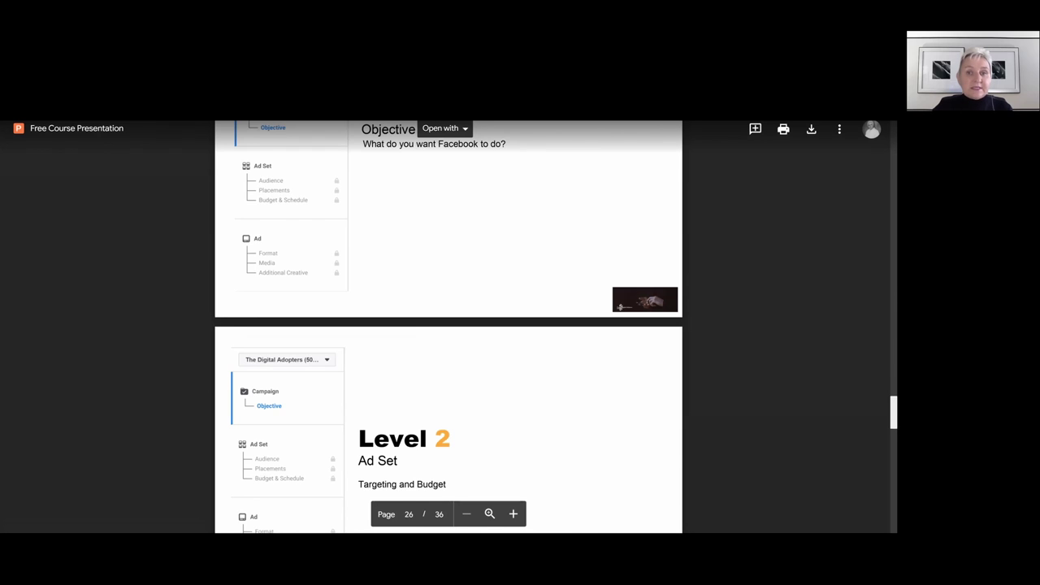
scroll(448, 325, down, 2)
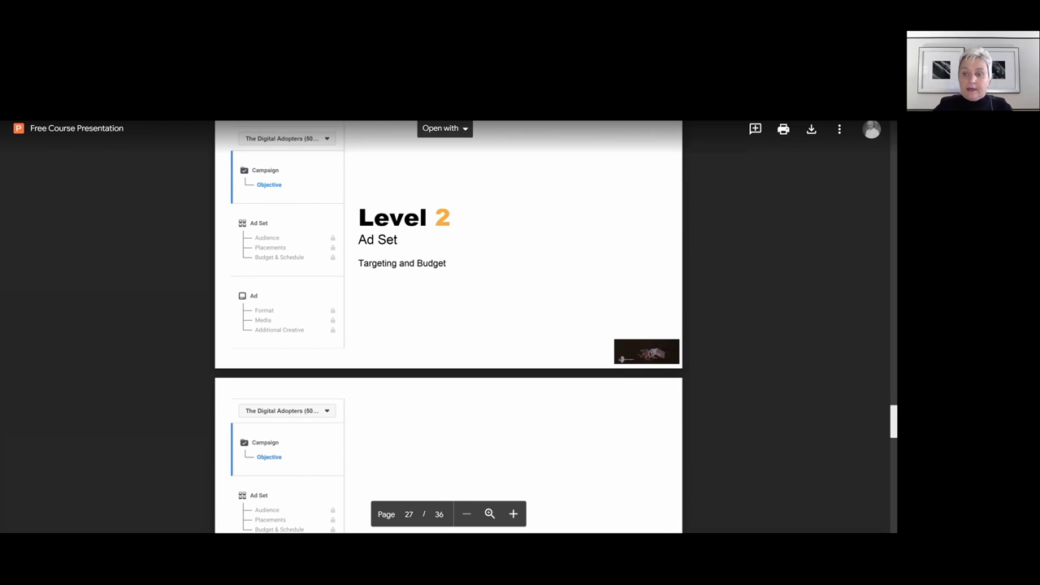
scroll(447, 328, down, 7)
scroll(554, 341, up, 5)
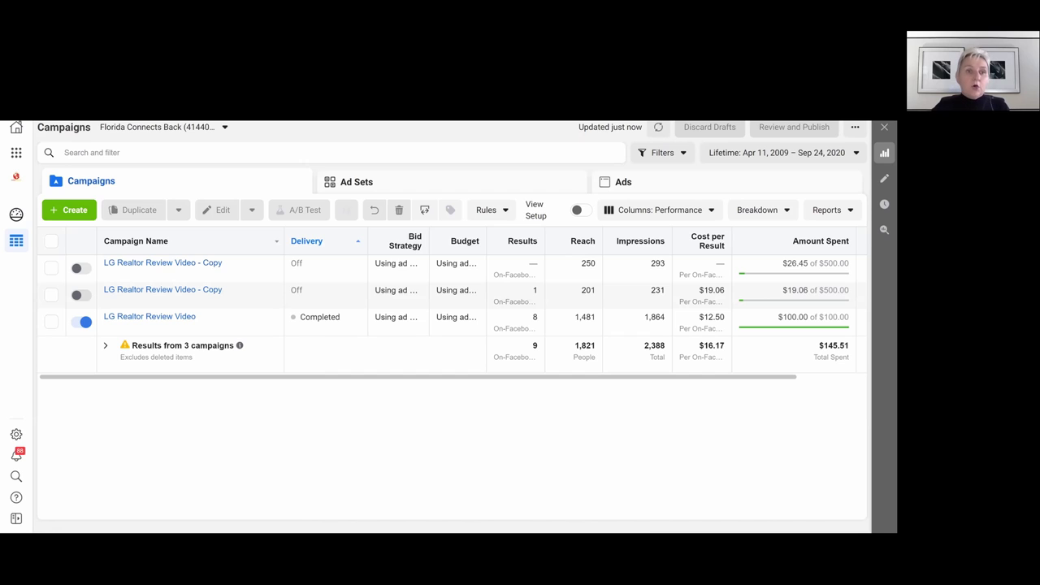
Step: Open the Business Tools shortcuts menu from the grid icon in the left sidebar
click(16, 154)
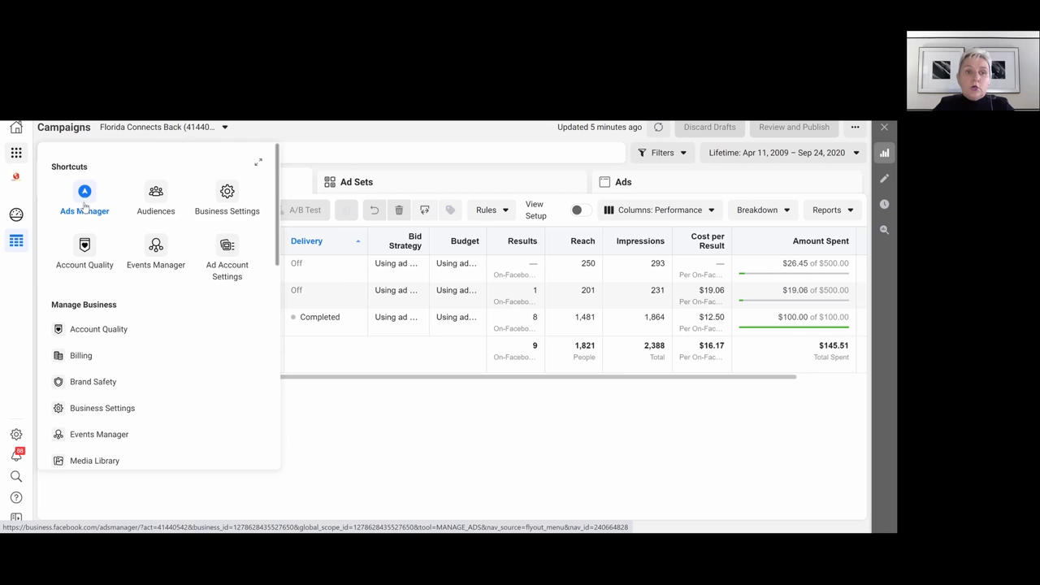
Step: Reload Ads Manager from the shortcuts and view the Use Existing Campaign option
click(84, 205)
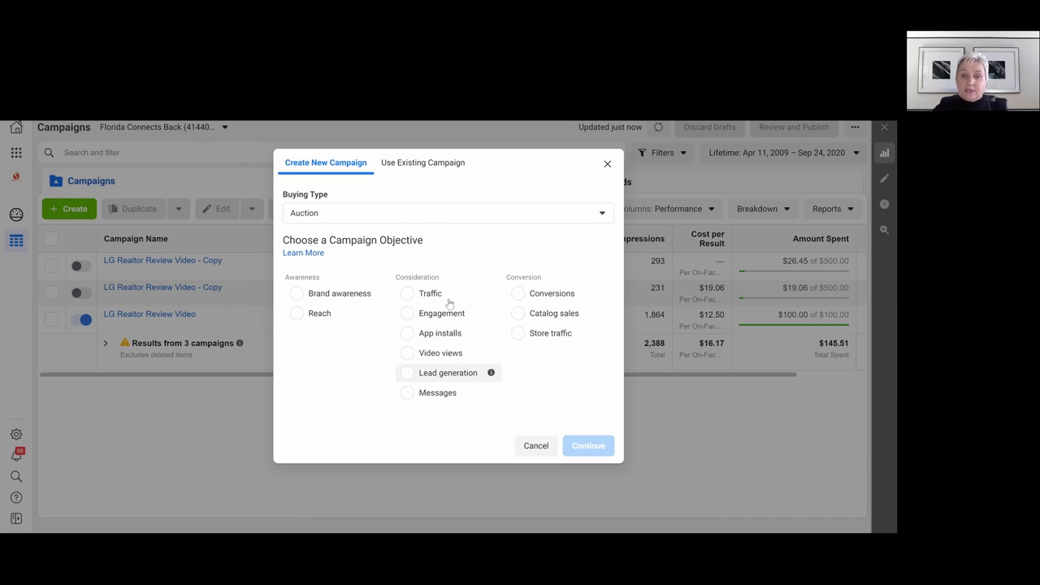
click(420, 163)
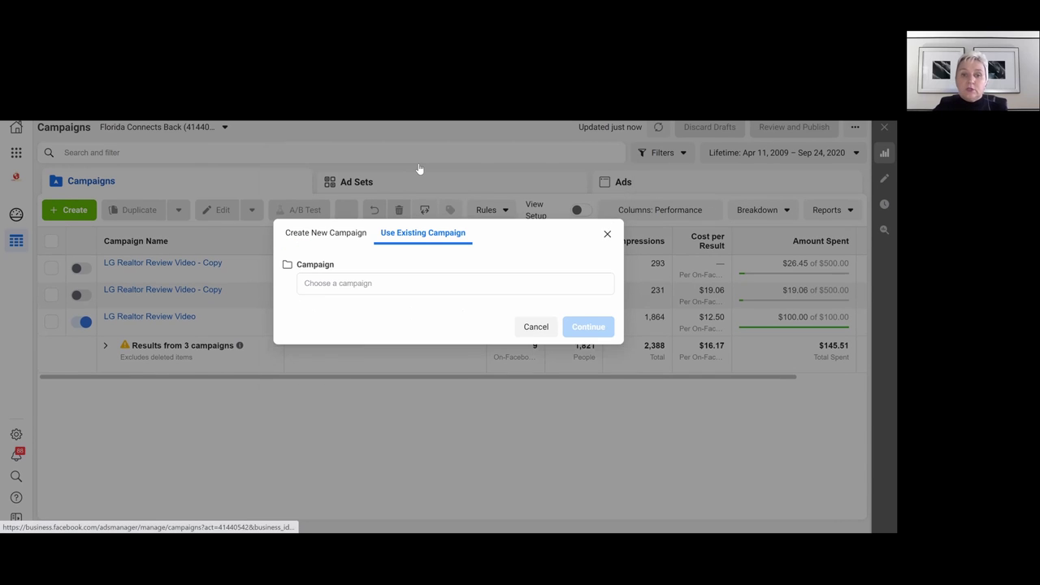
Step: Switch the creation dialog back to Create New Campaign to see the Auction objectives
click(335, 236)
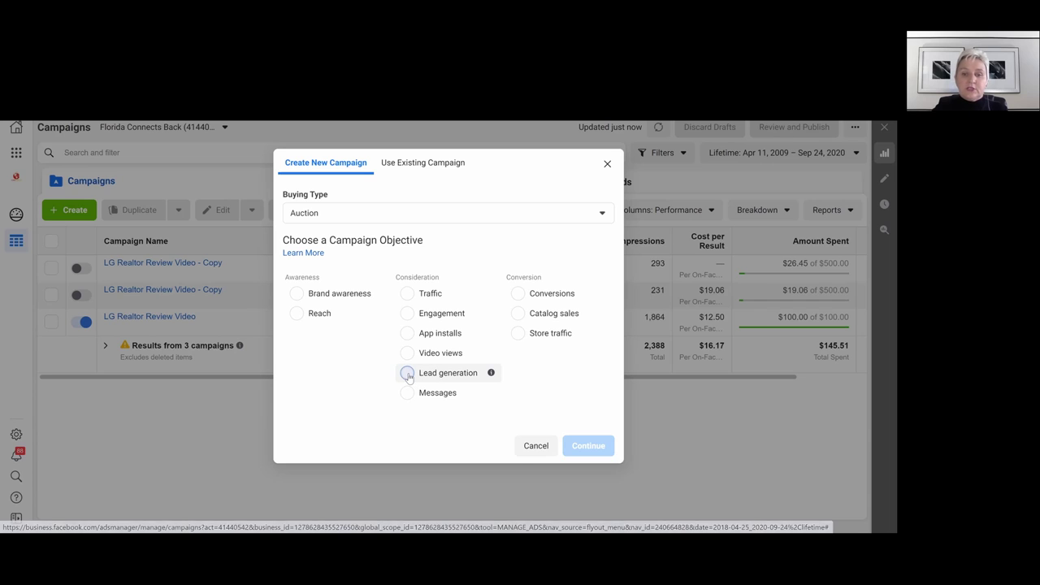
Step: Choose Lead generation as the objective and continue to create the New Campaign draft
click(406, 372)
mouse_move(591, 322)
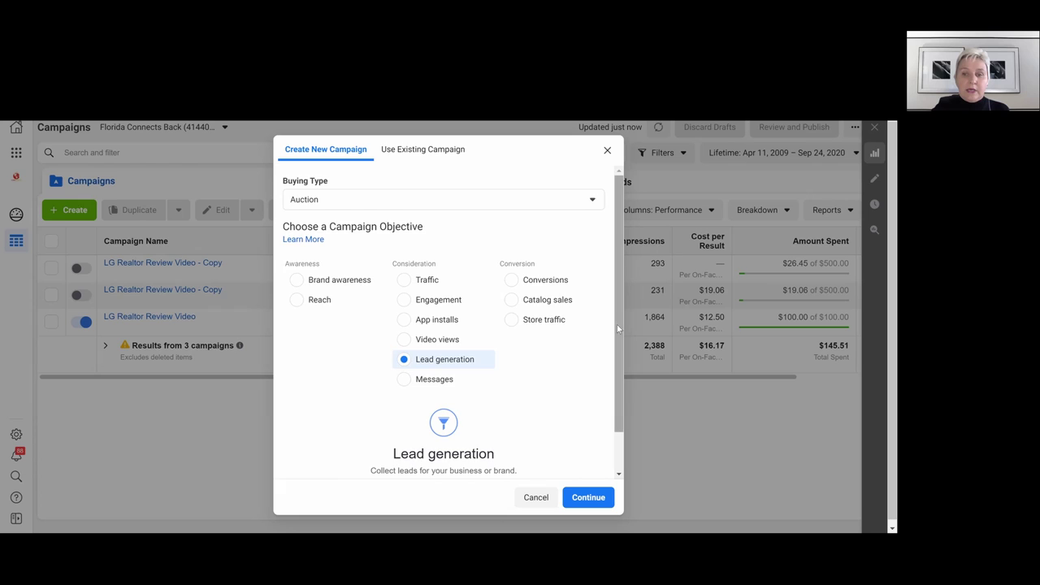
drag(617, 325, 613, 402)
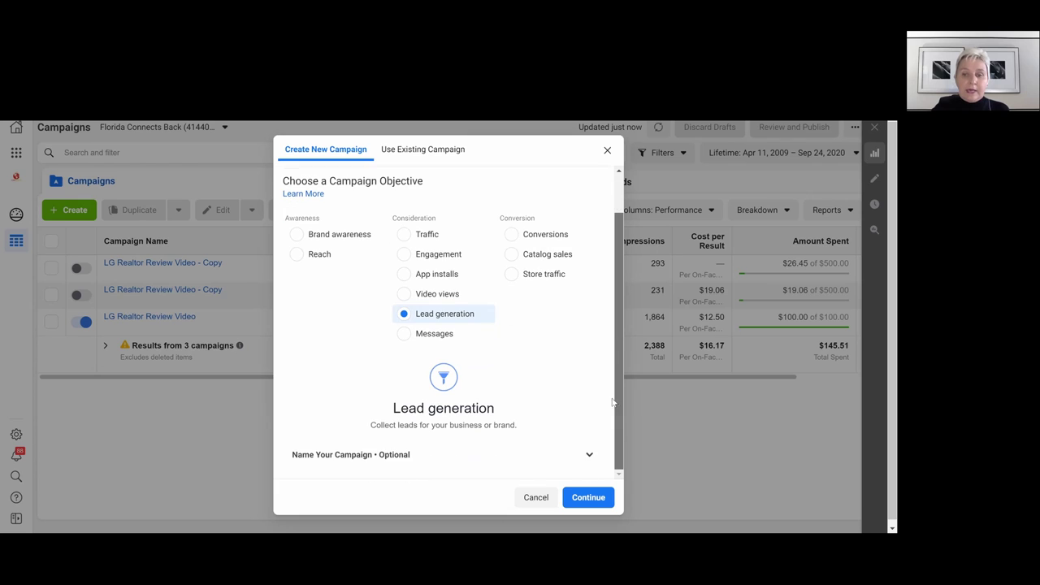
click(392, 456)
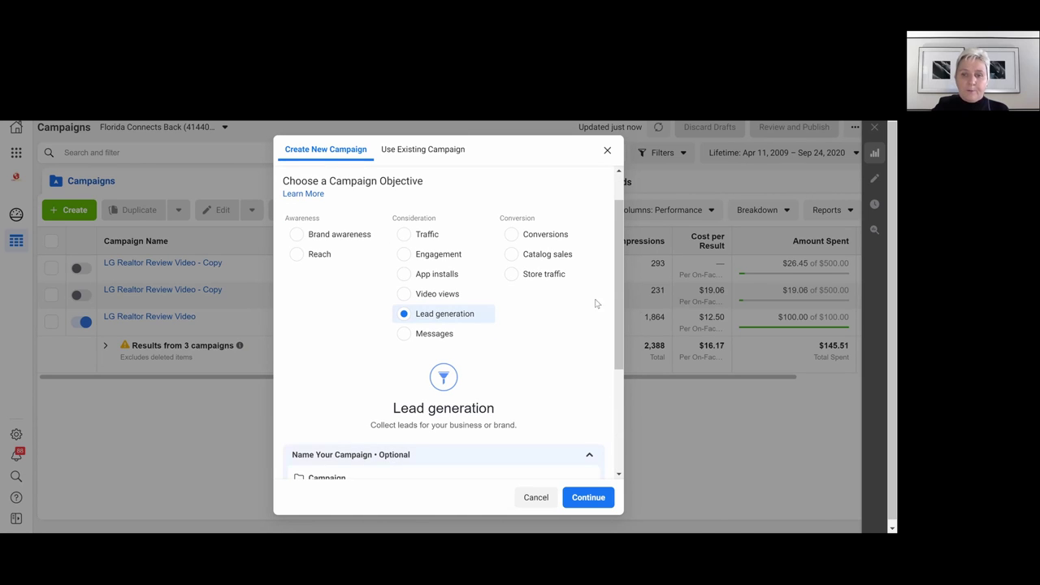
drag(618, 283, 628, 384)
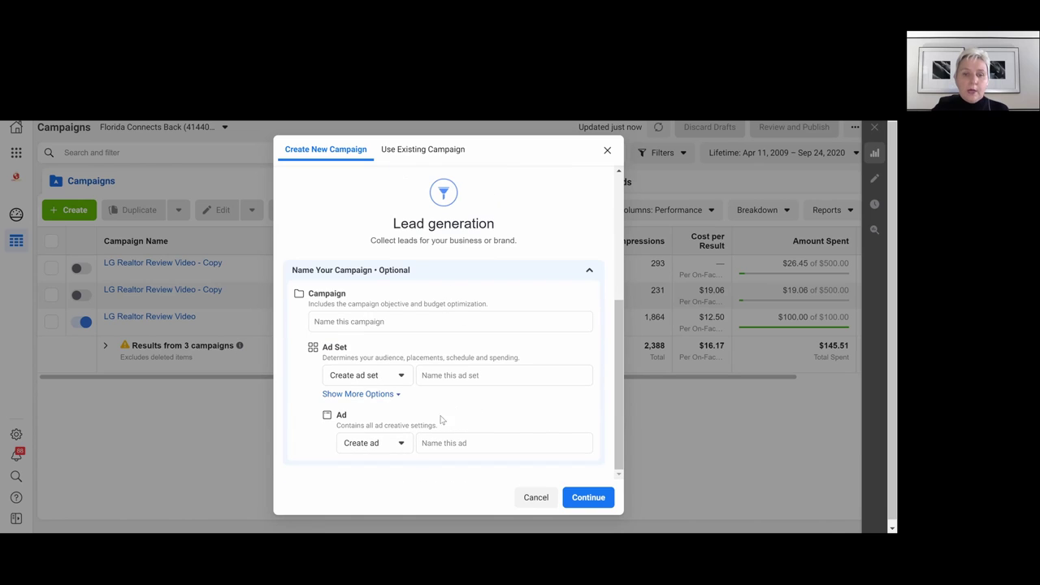
click(590, 271)
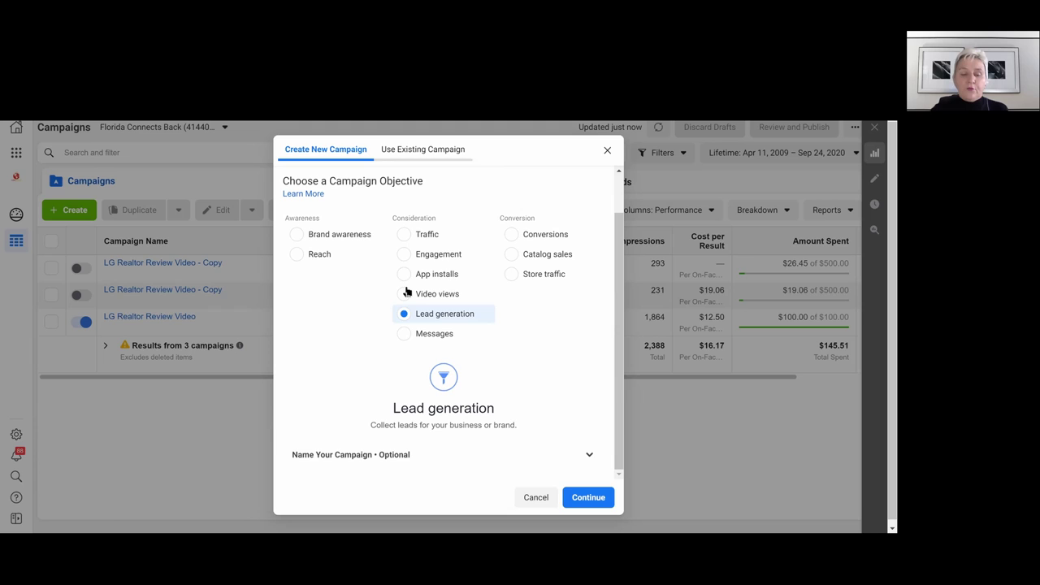
click(590, 498)
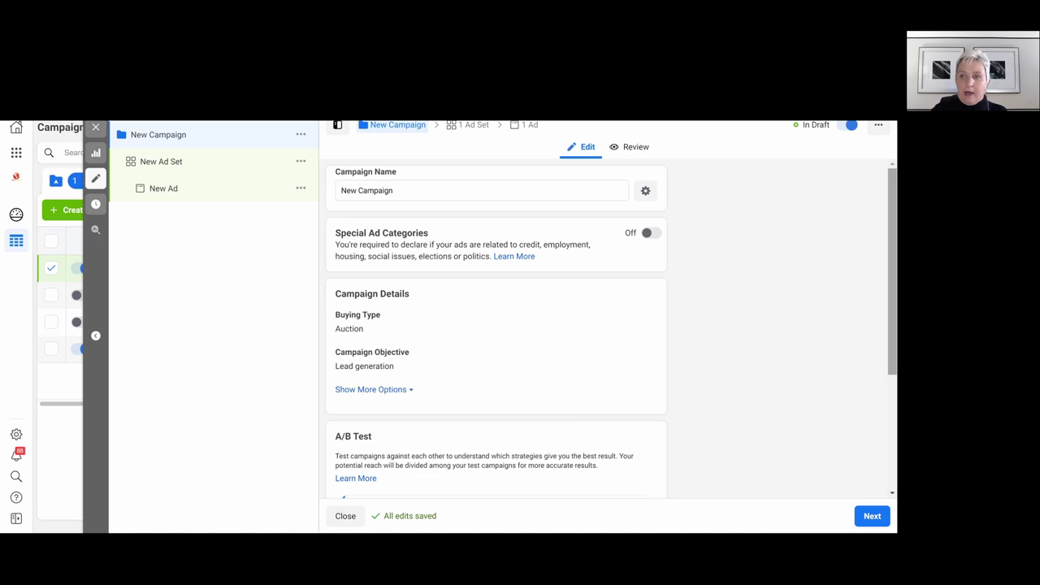
Step: Turn the campaign's Special Ad Categories toggle on, leaving the category undeclared
scroll(496, 329, down, 1)
scroll(517, 274, down, 2)
scroll(518, 274, up, 3)
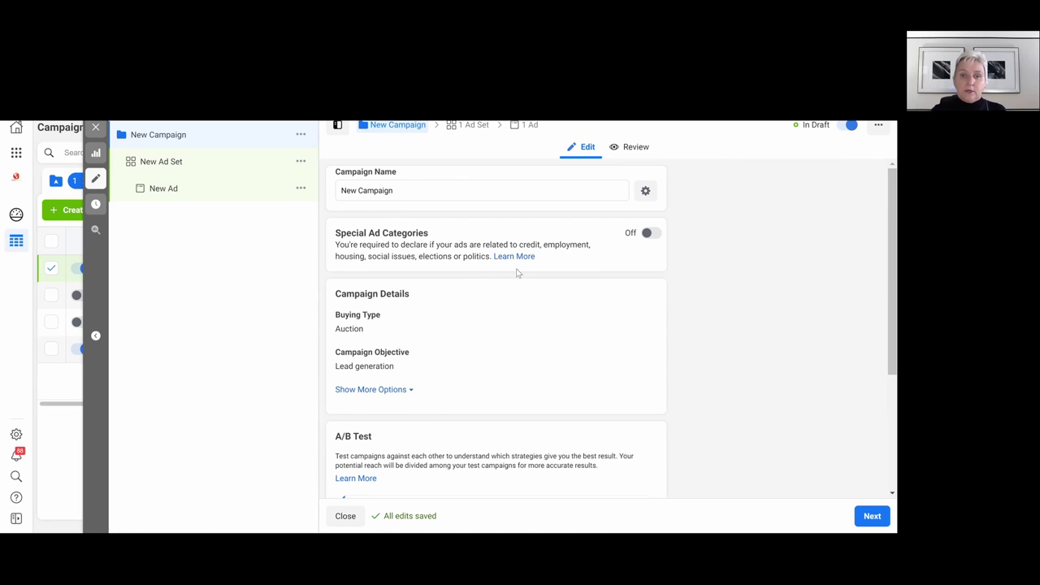
click(653, 234)
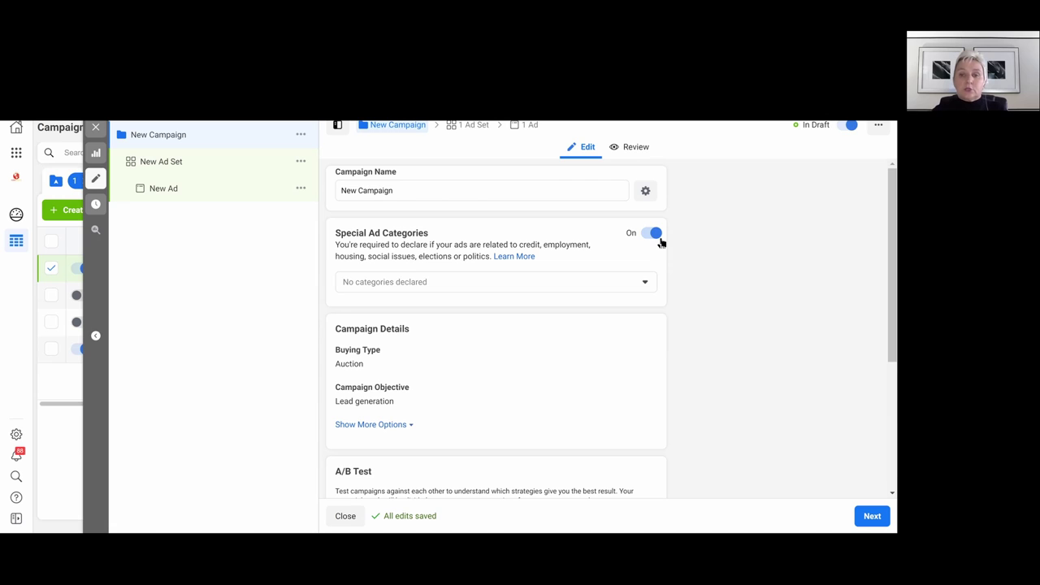
click(494, 282)
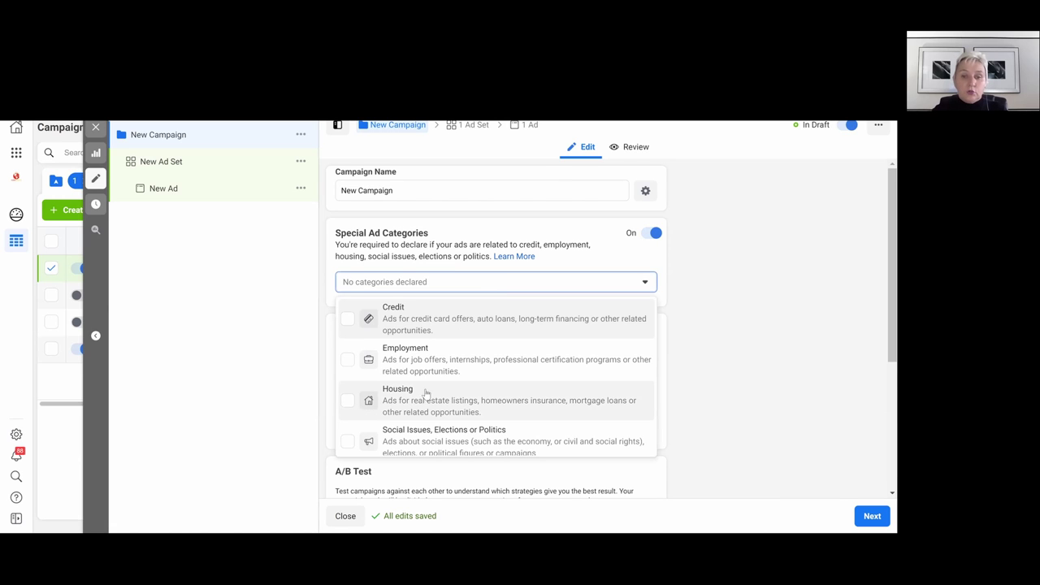
click(425, 394)
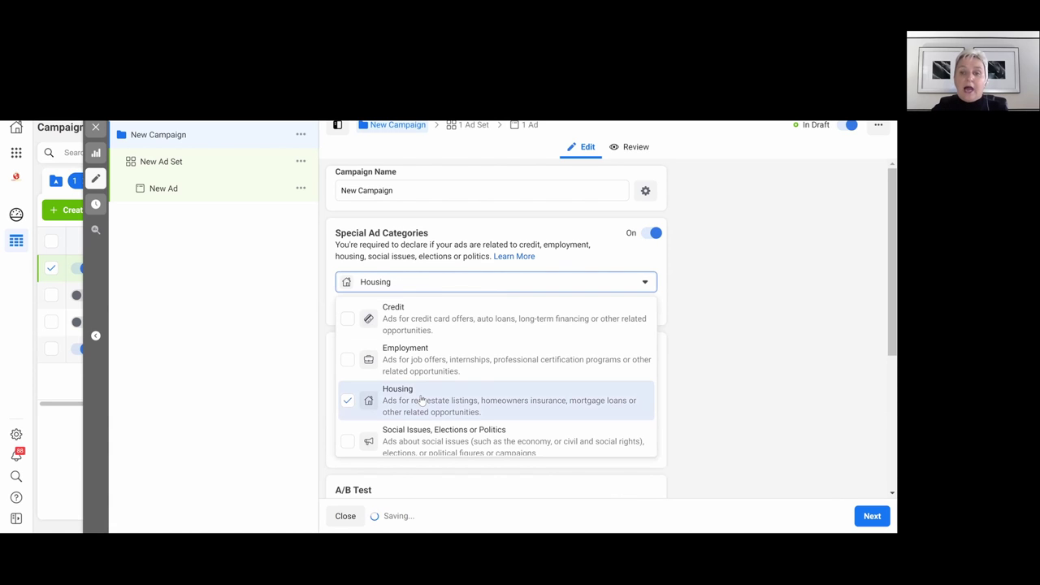
click(701, 302)
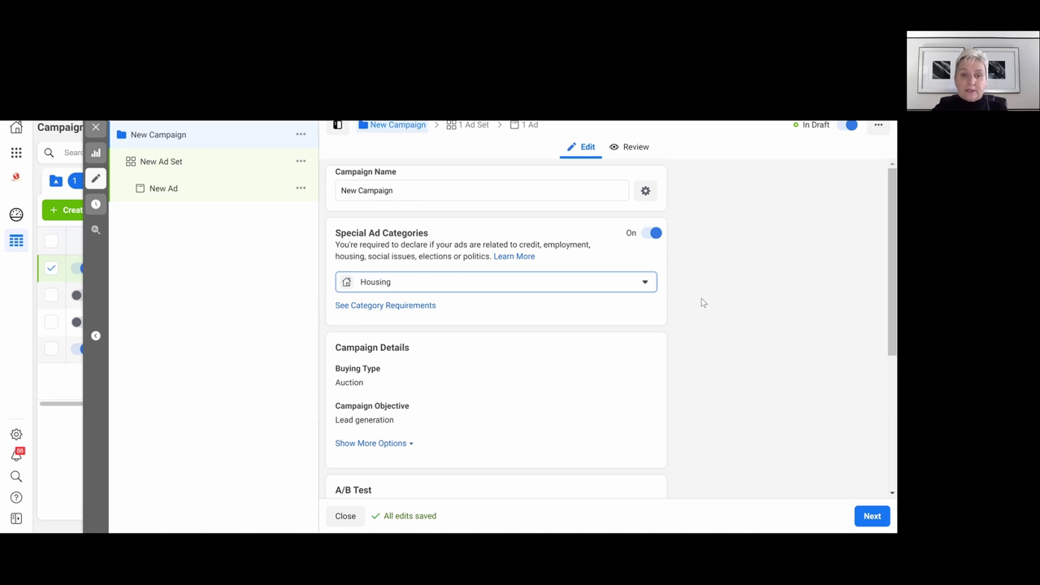
Step: Scroll past A/B Test and Campaign Budget Optimization, then open the New Ad Set settings
scroll(474, 240, down, 1)
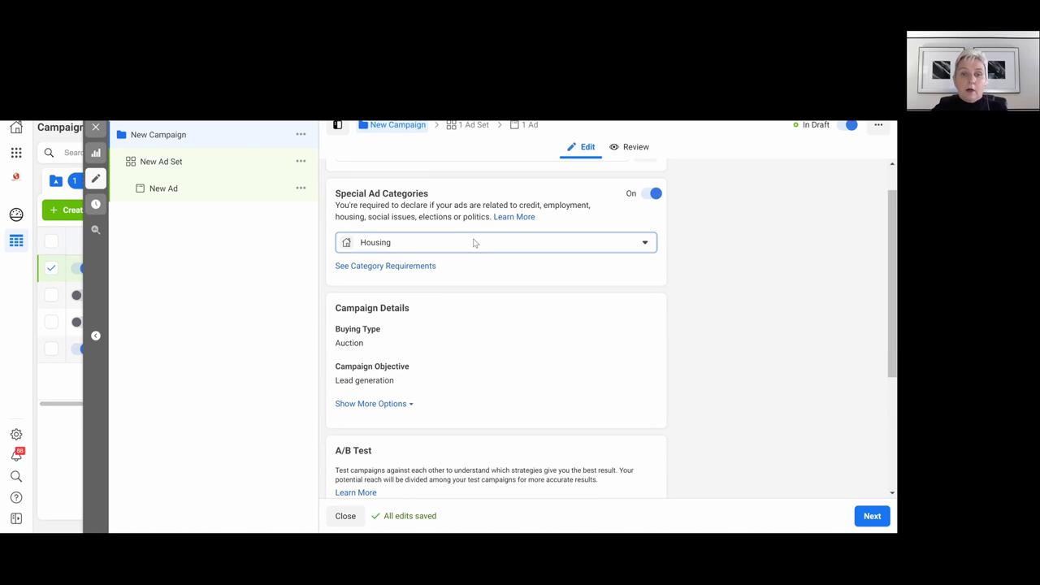
scroll(413, 257, down, 5)
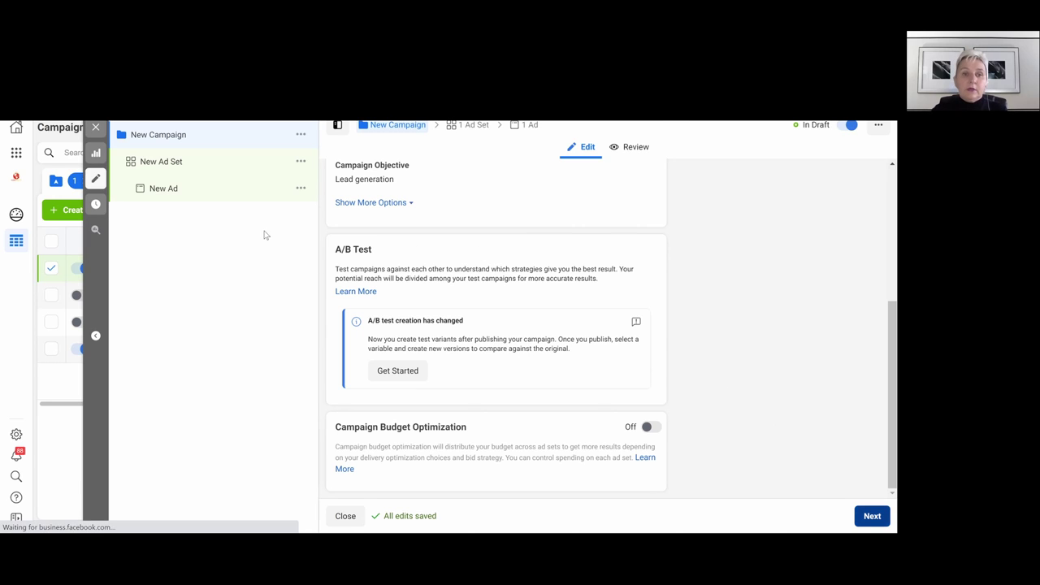
click(210, 163)
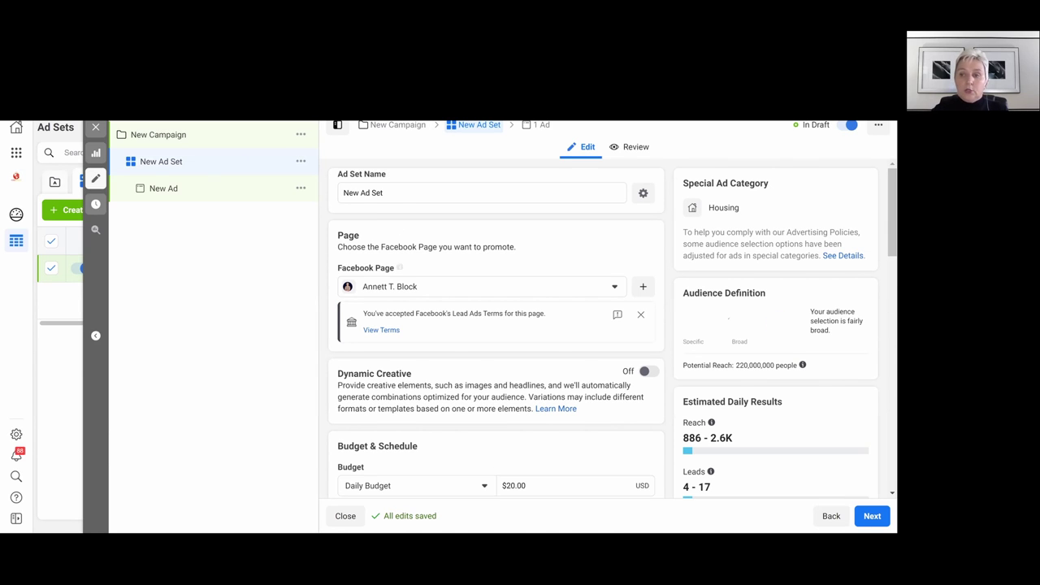
Step: Switch the ad set's Budget from a $20.00 daily budget to a $350.00 Lifetime Budget
scroll(398, 268, down, 1)
scroll(432, 304, down, 2)
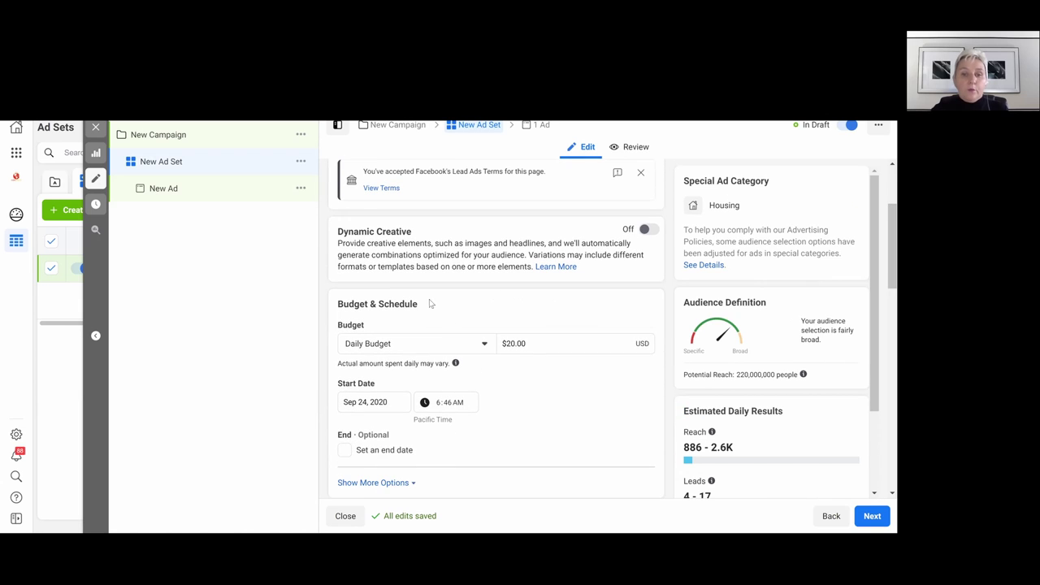
scroll(512, 273, down, 6)
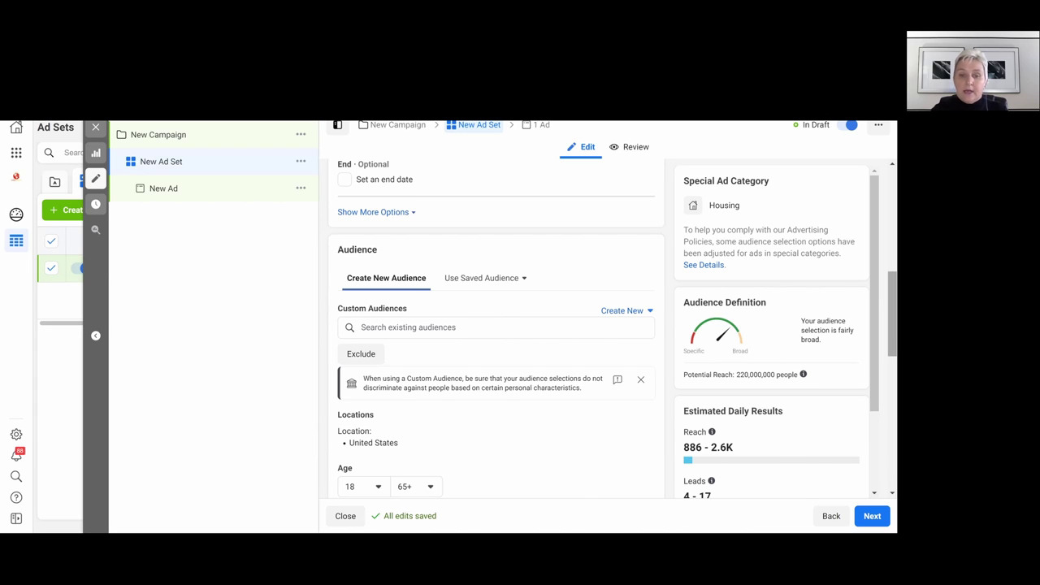
scroll(473, 360, down, 2)
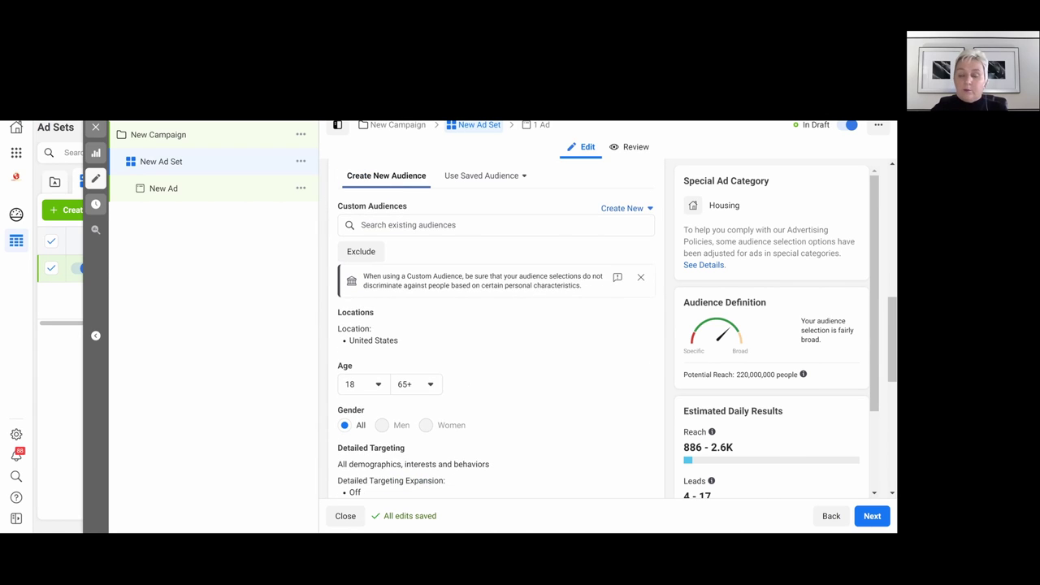
scroll(892, 342, down, 1)
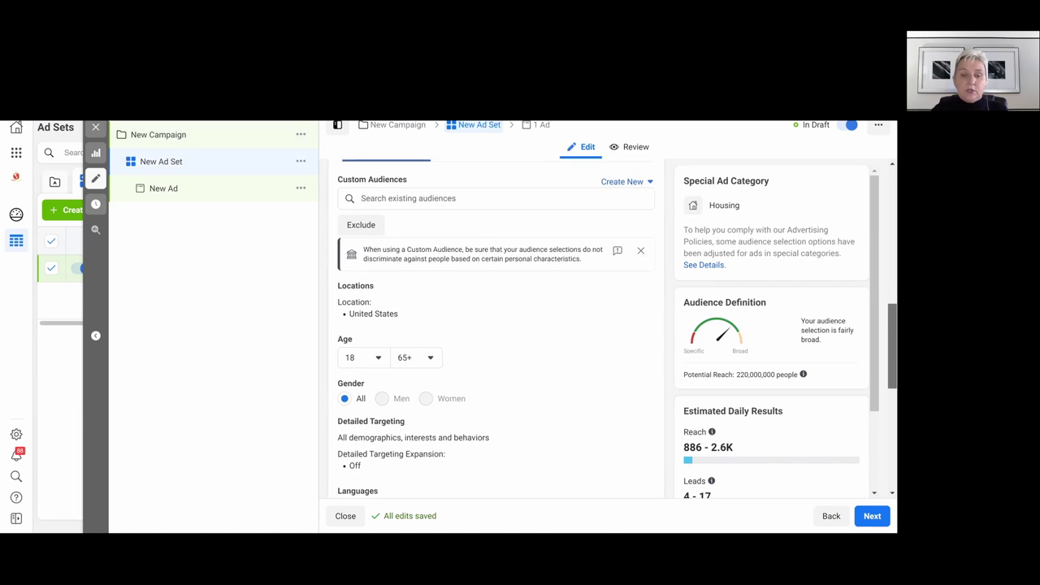
scroll(891, 341, down, 5)
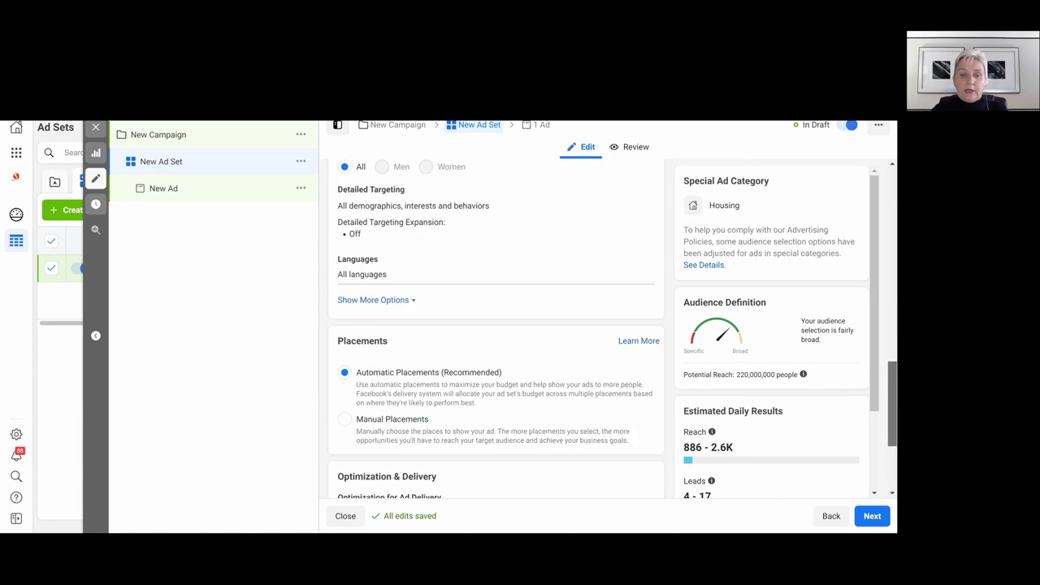
scroll(891, 342, down, 2)
scroll(892, 341, down, 3)
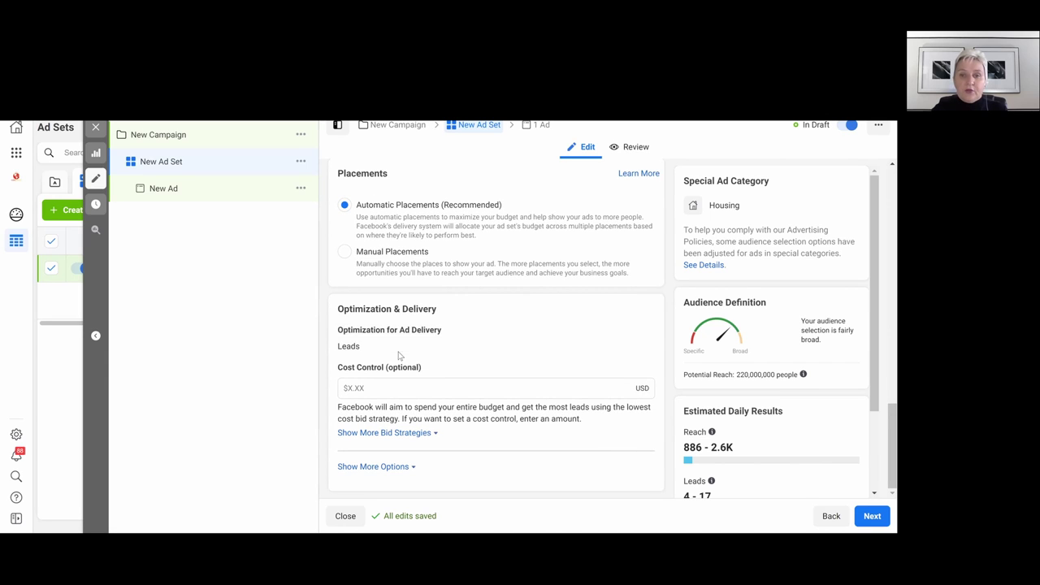
scroll(398, 355, up, 10)
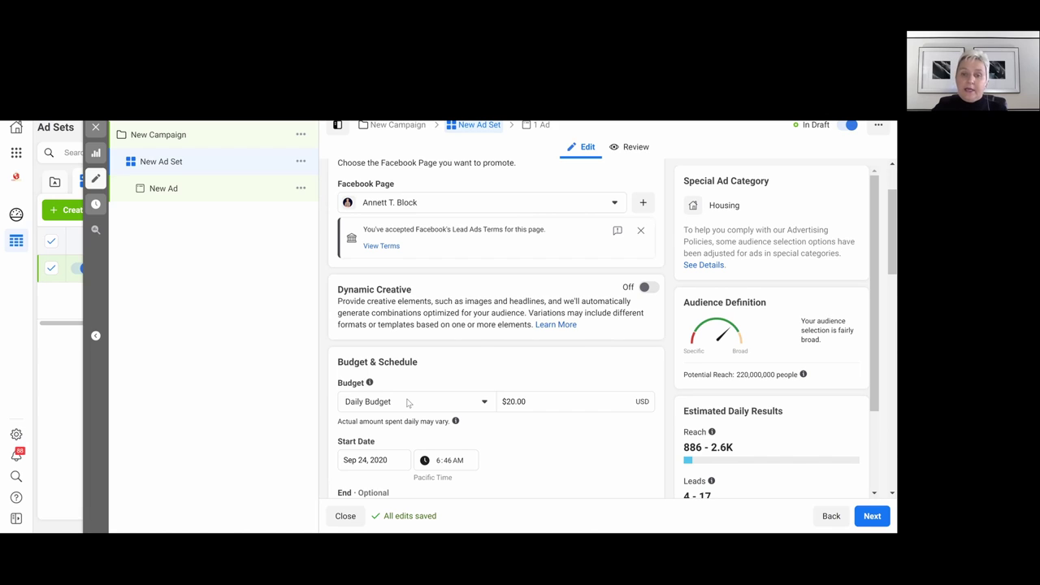
click(408, 401)
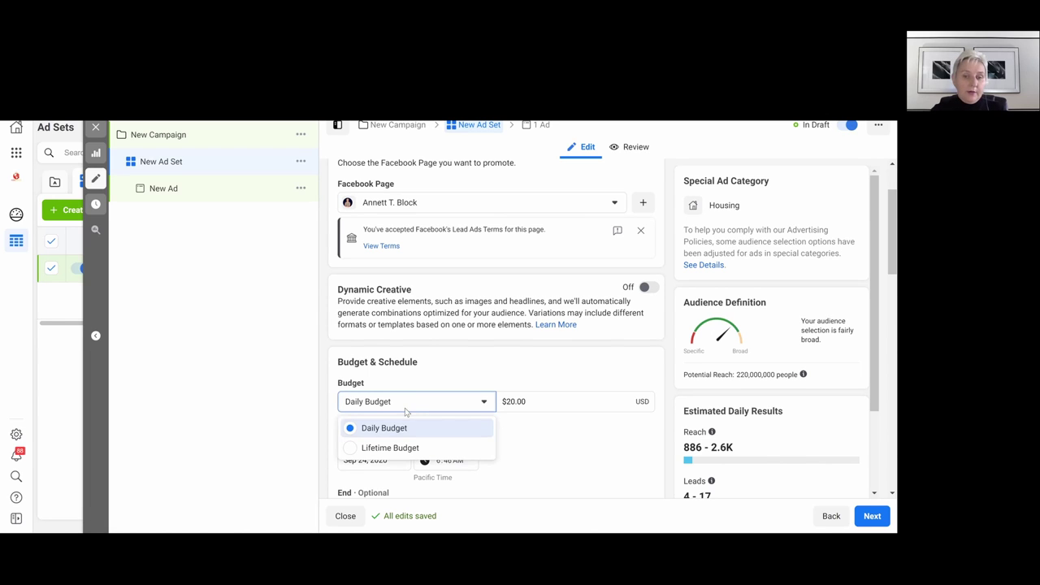
click(390, 448)
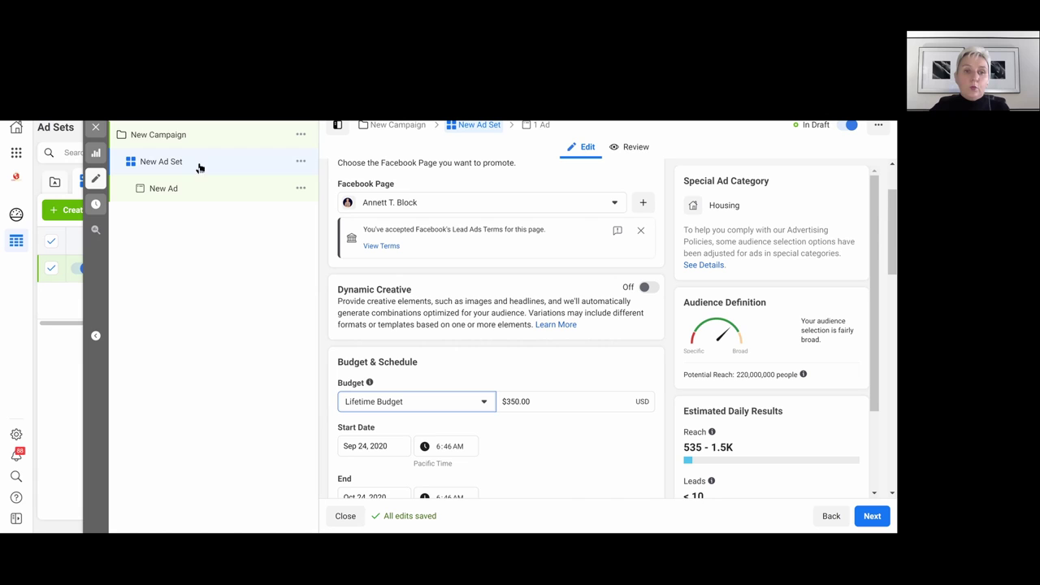
click(168, 195)
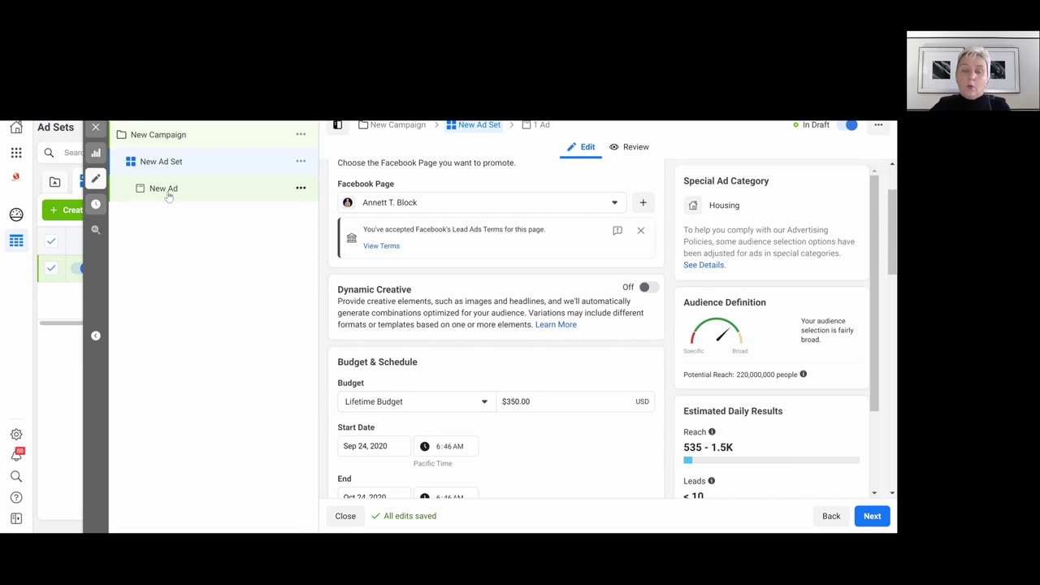
Step: Open the New Ad, leave primary text and headline blank, and scroll to Call to Action
click(168, 195)
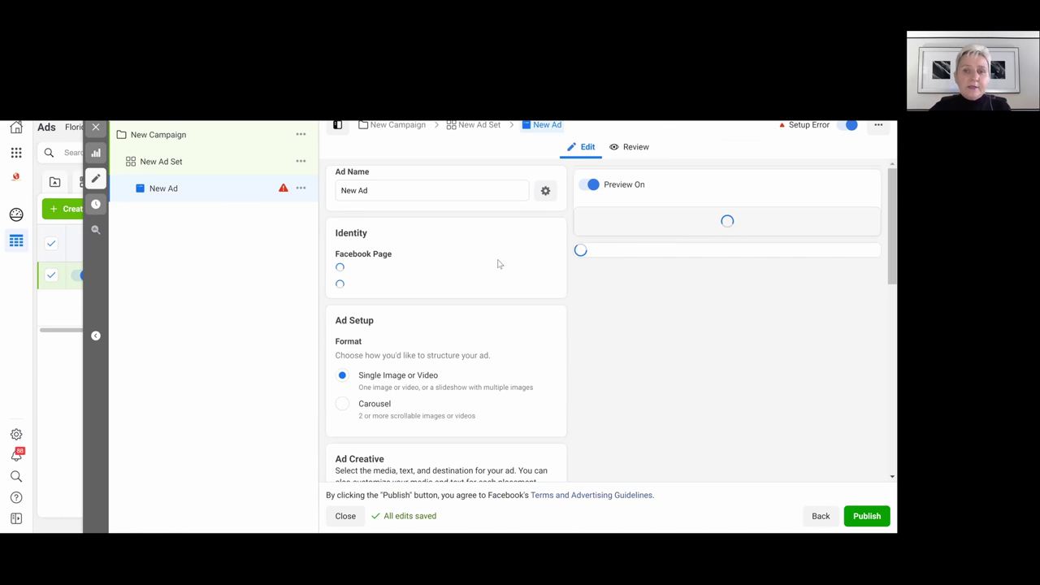
scroll(446, 325, down, 3)
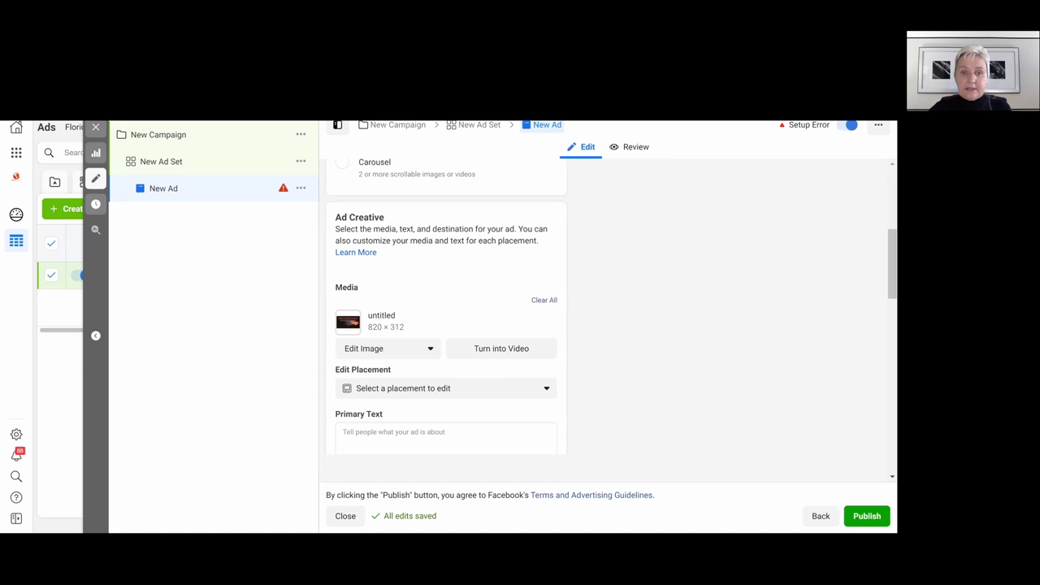
scroll(446, 325, up, 1)
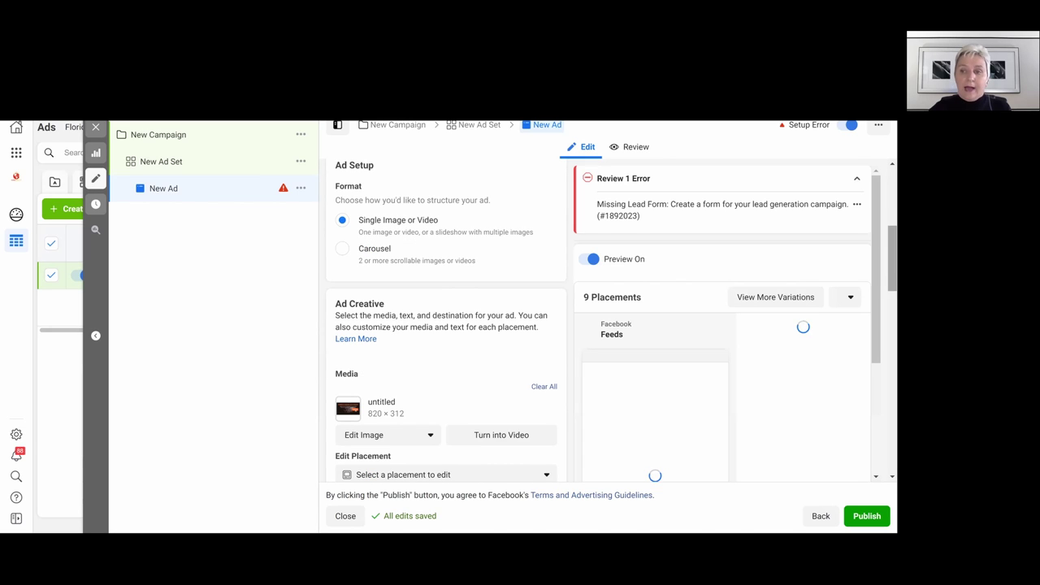
scroll(520, 232, up, 3)
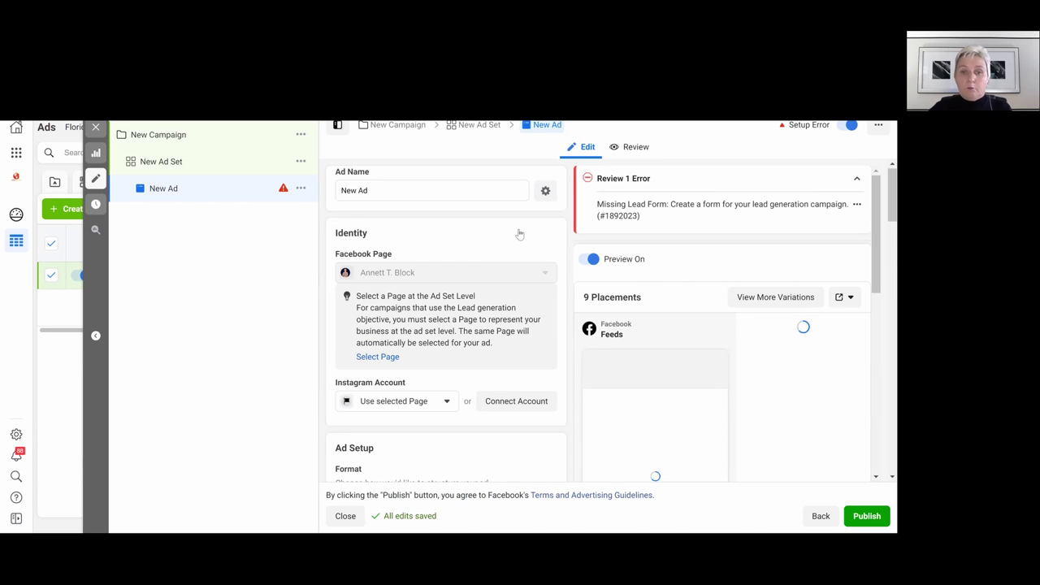
scroll(446, 200, down, 6)
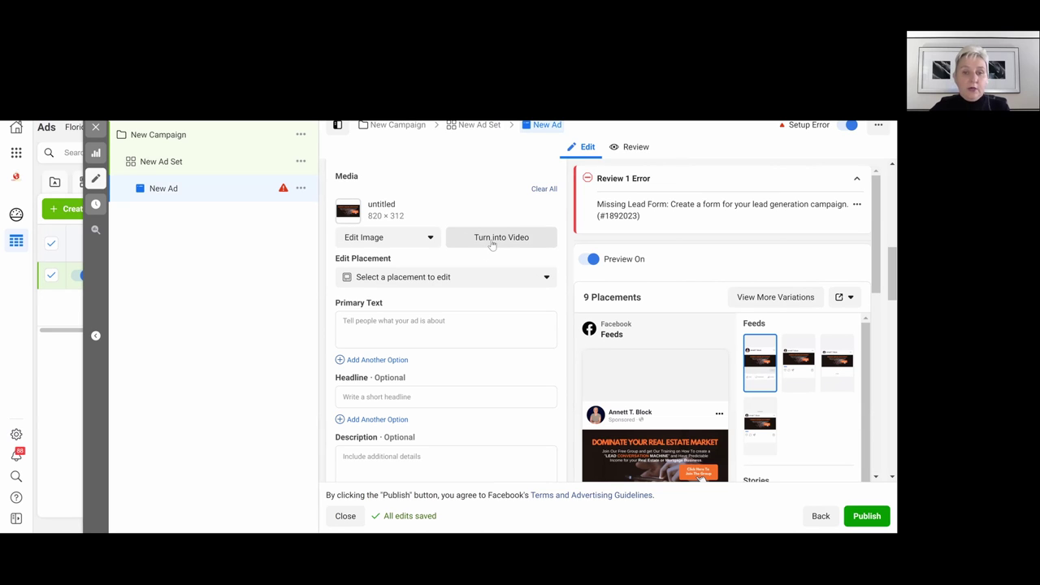
click(378, 323)
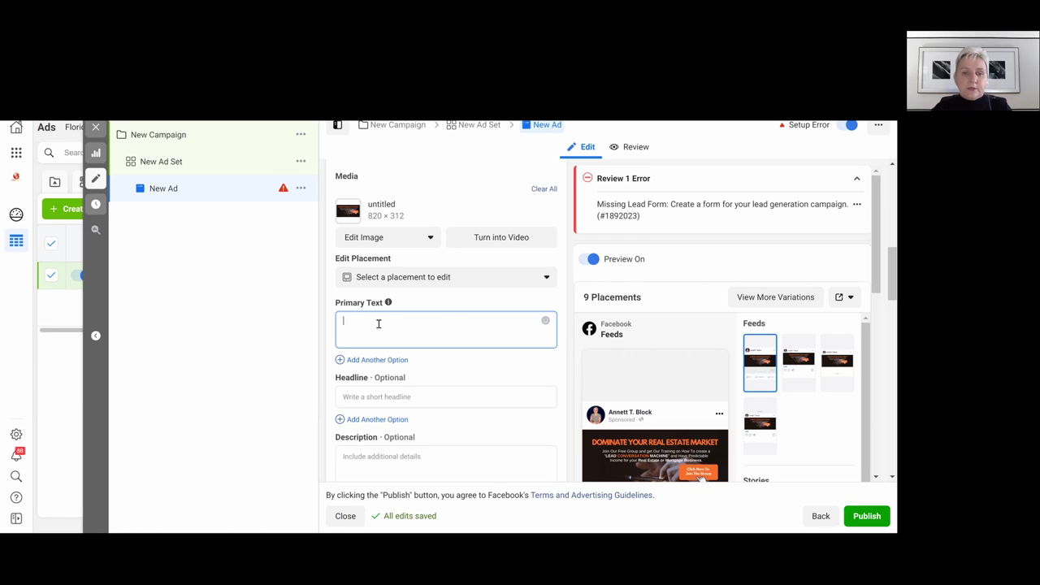
click(360, 399)
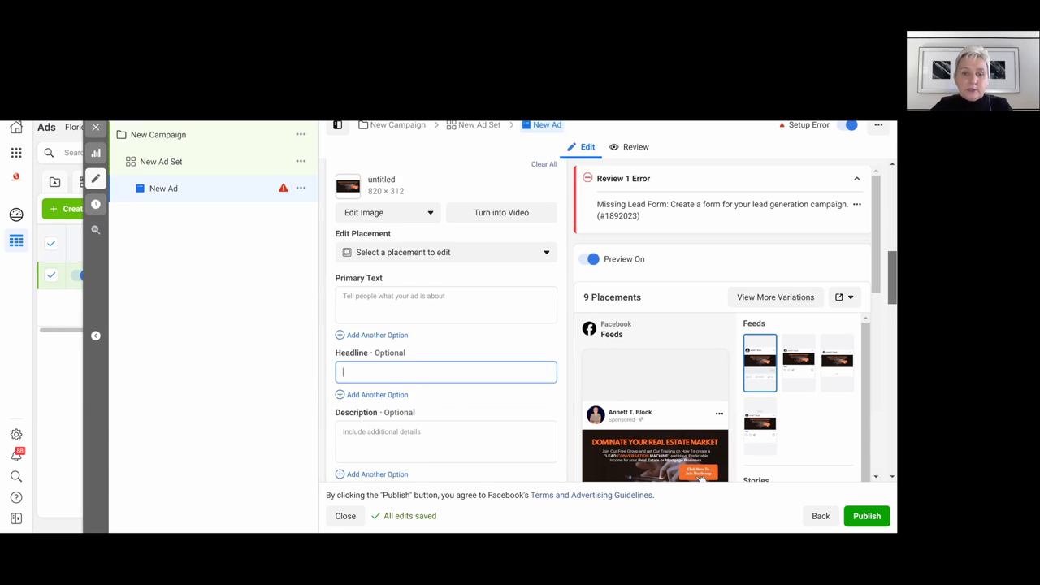
scroll(353, 245, down, 4)
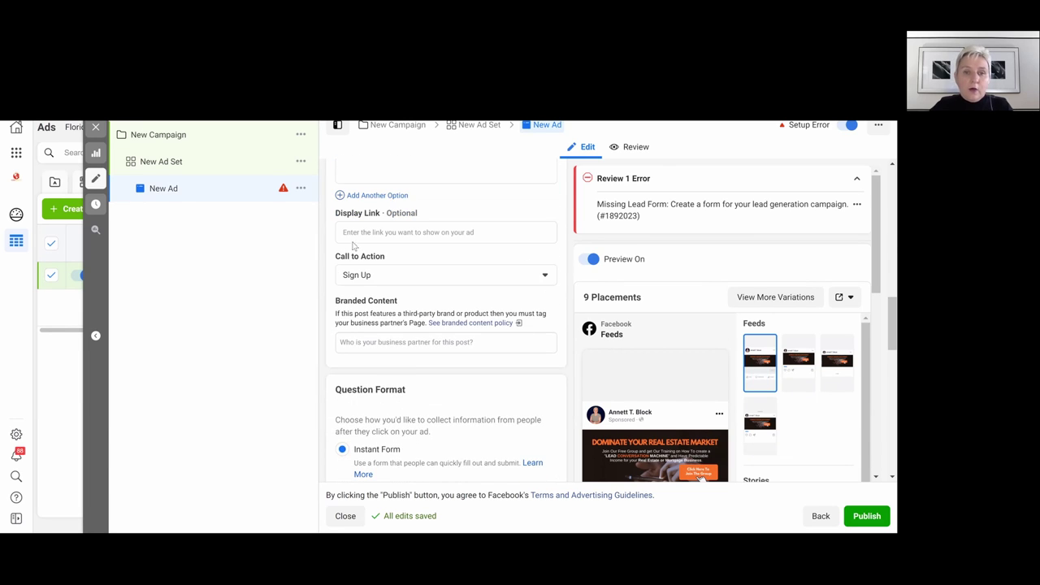
Step: Change the call to action from Sign Up to Learn More and reveal the Instant Form list
click(358, 275)
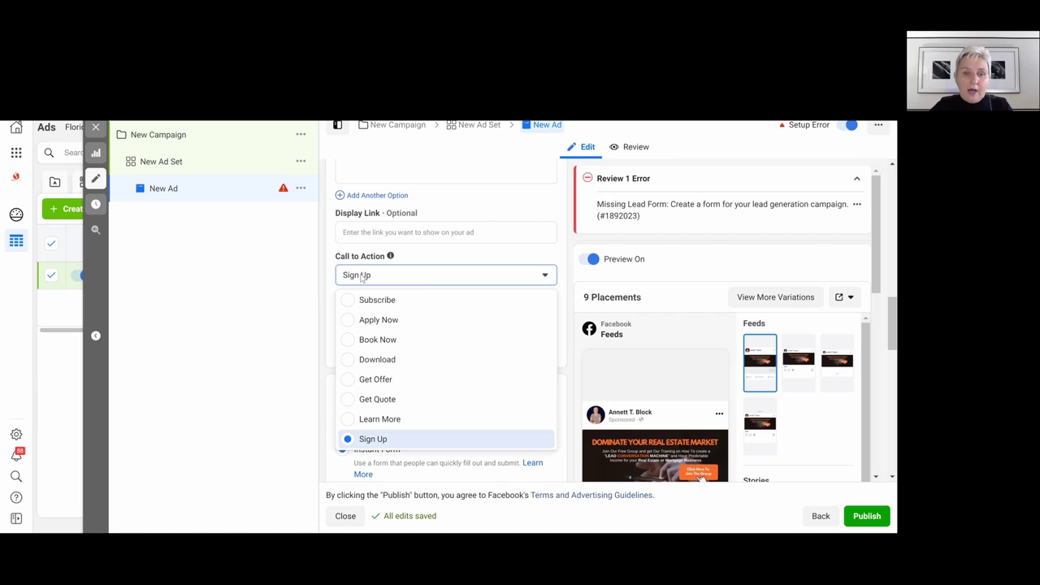
click(347, 420)
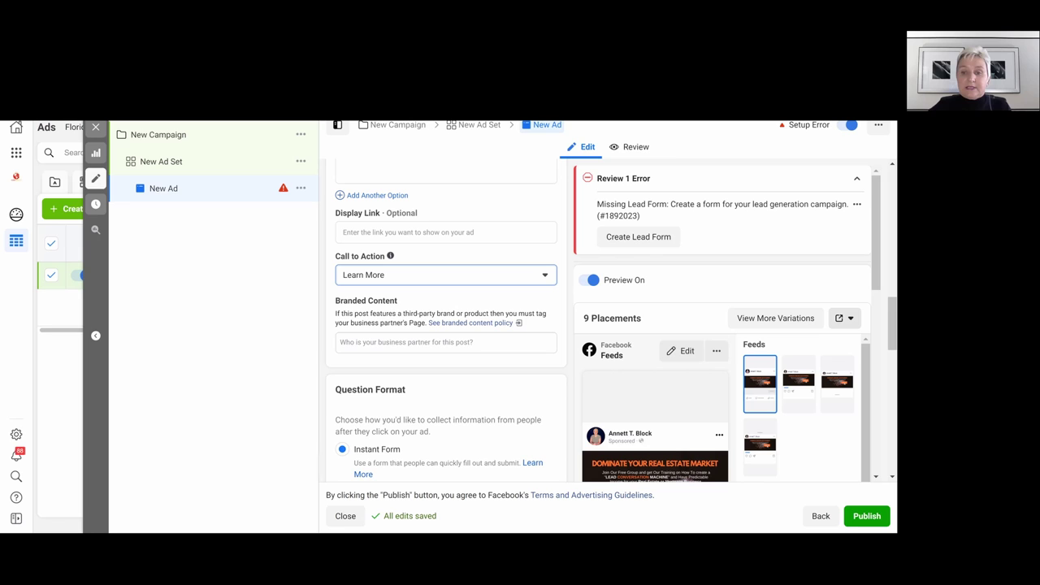
scroll(446, 325, down, 5)
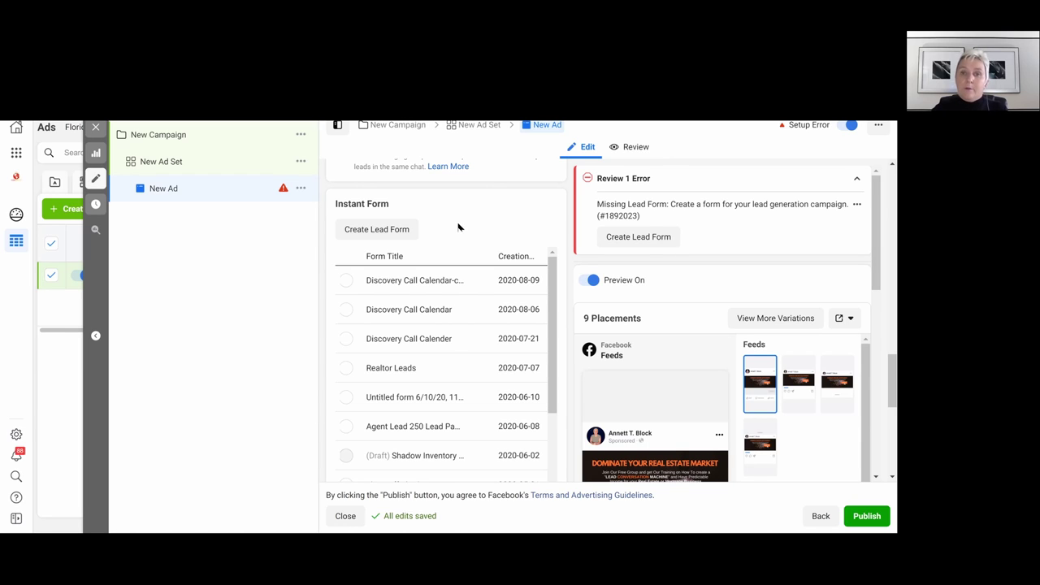
mouse_move(476, 367)
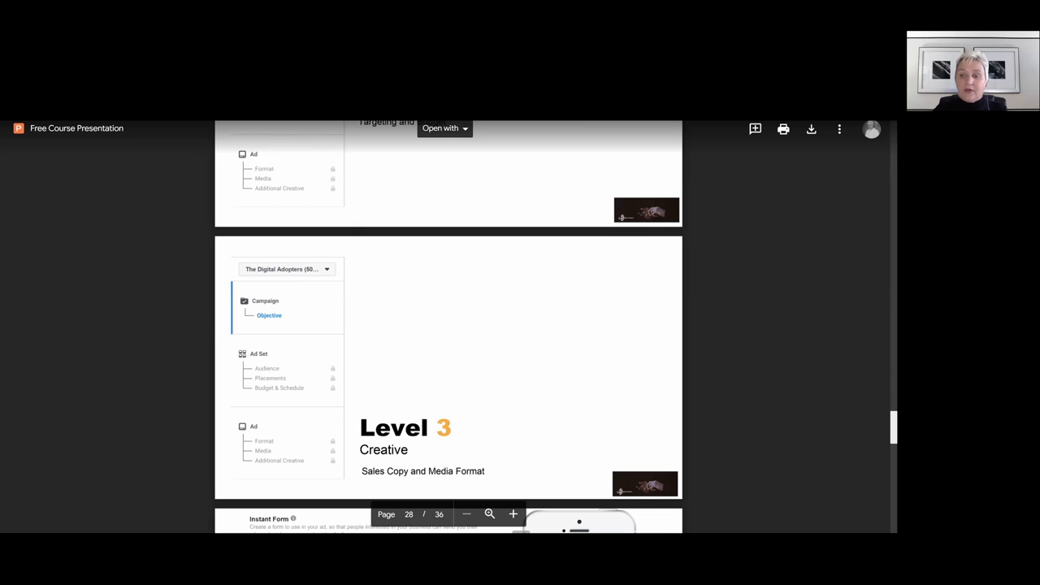
Step: Scroll the Free Course Presentation PDF from page 25 through 29, then back to page 27
scroll(449, 325, up, 10)
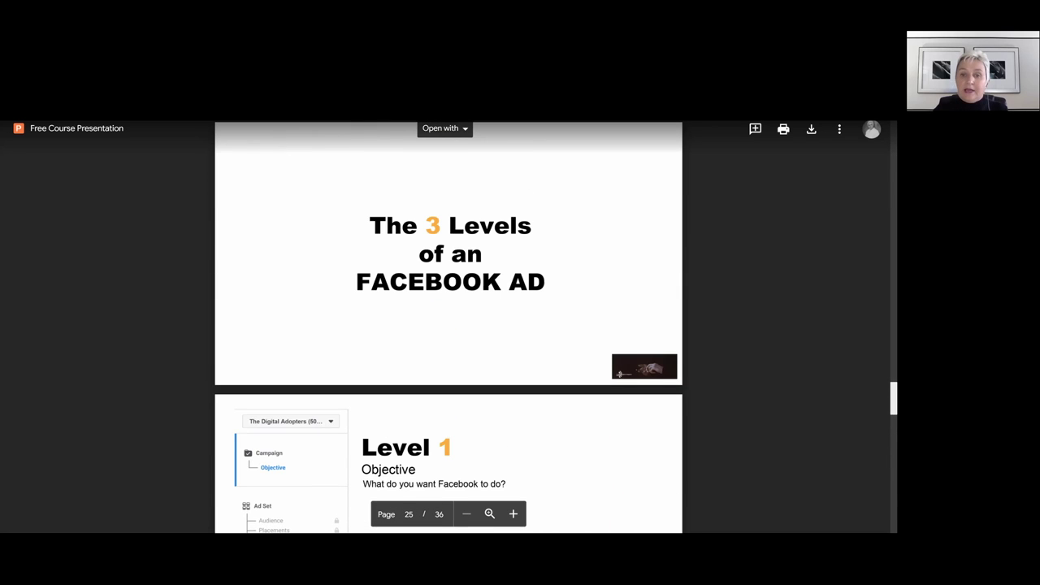
scroll(475, 308, down, 3)
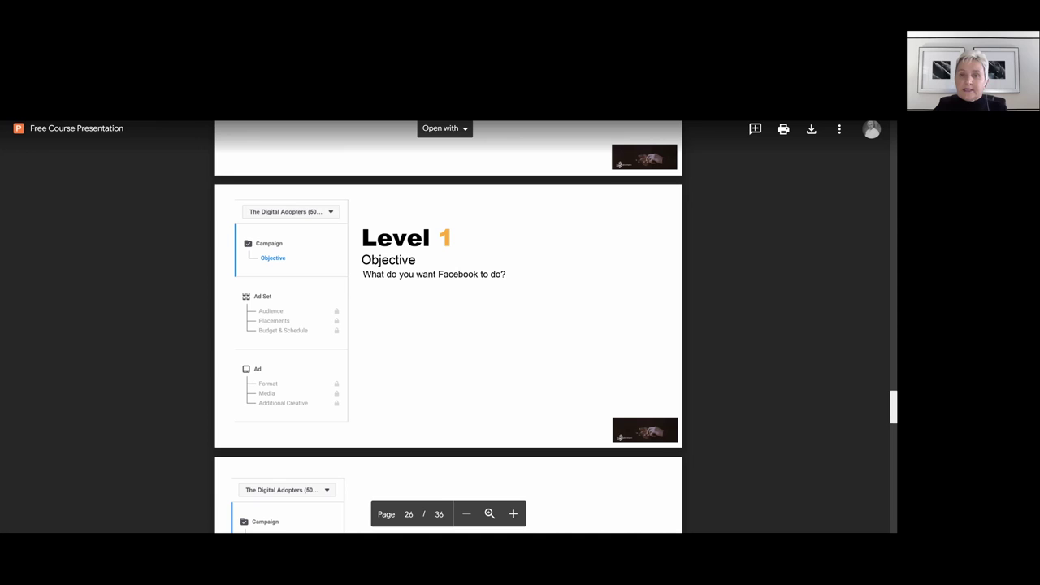
scroll(449, 325, down, 1)
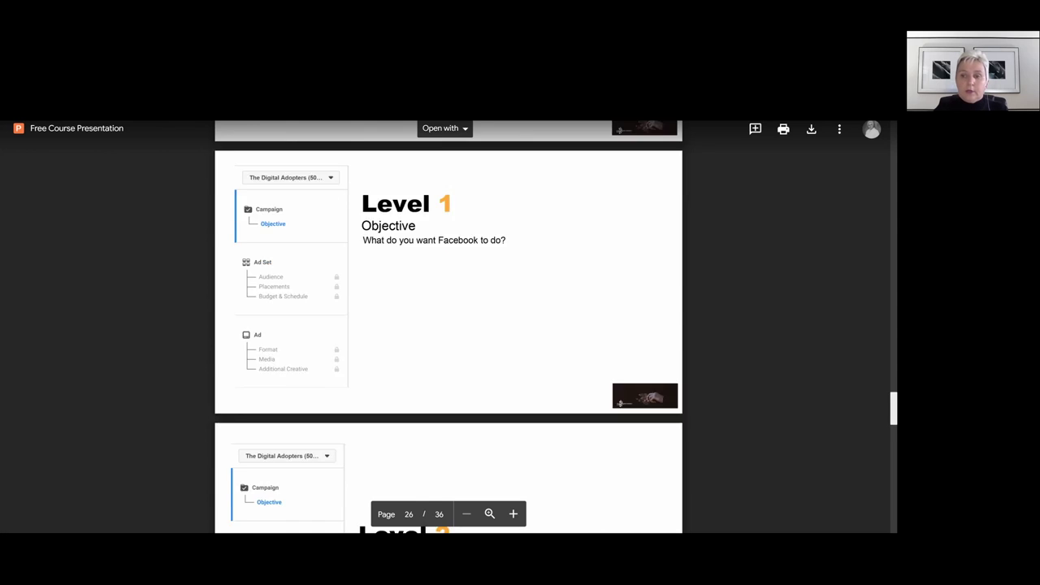
scroll(449, 325, down, 3)
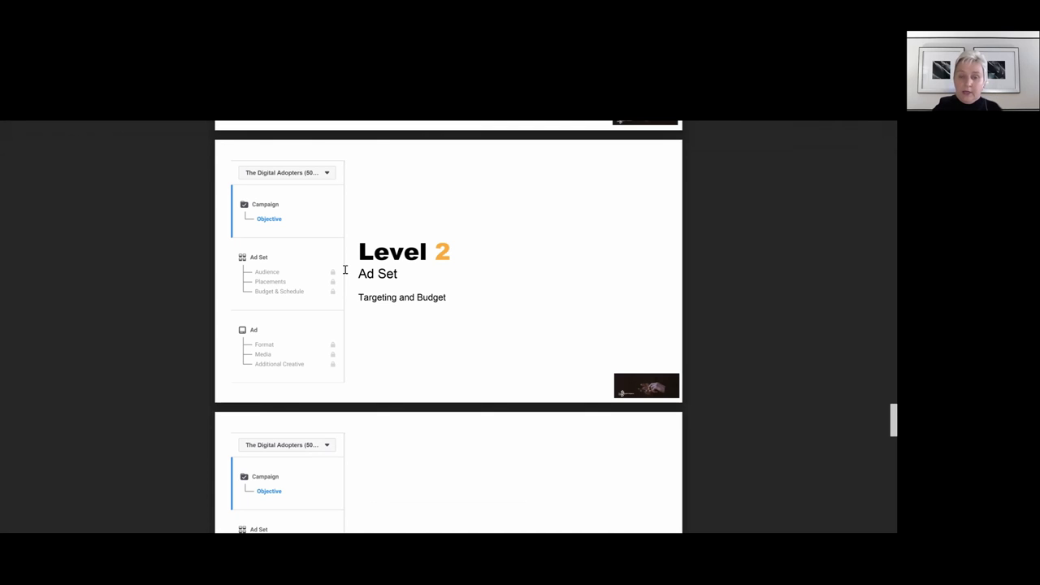
scroll(775, 383, down, 3)
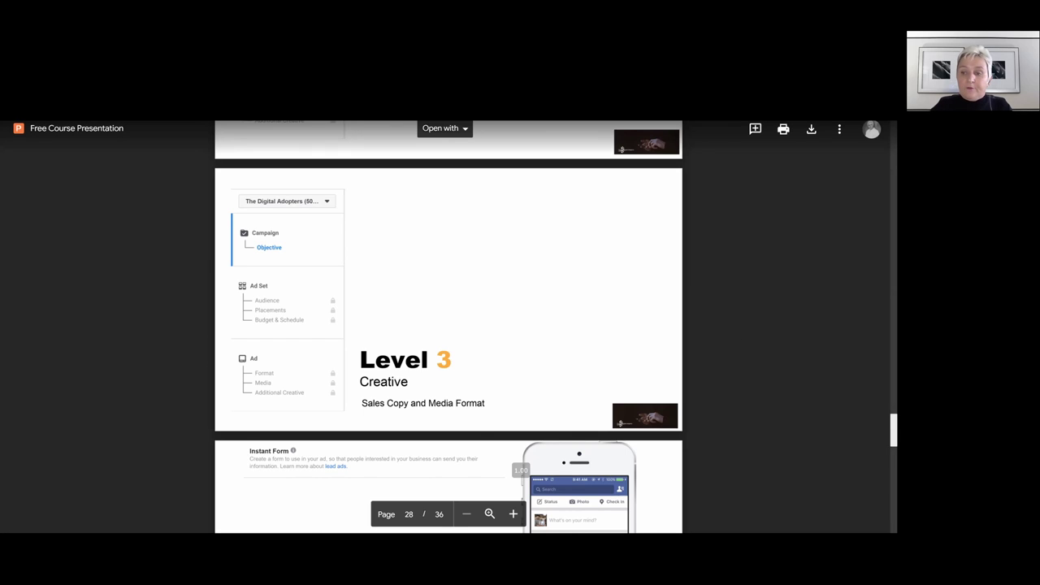
scroll(448, 325, down, 2)
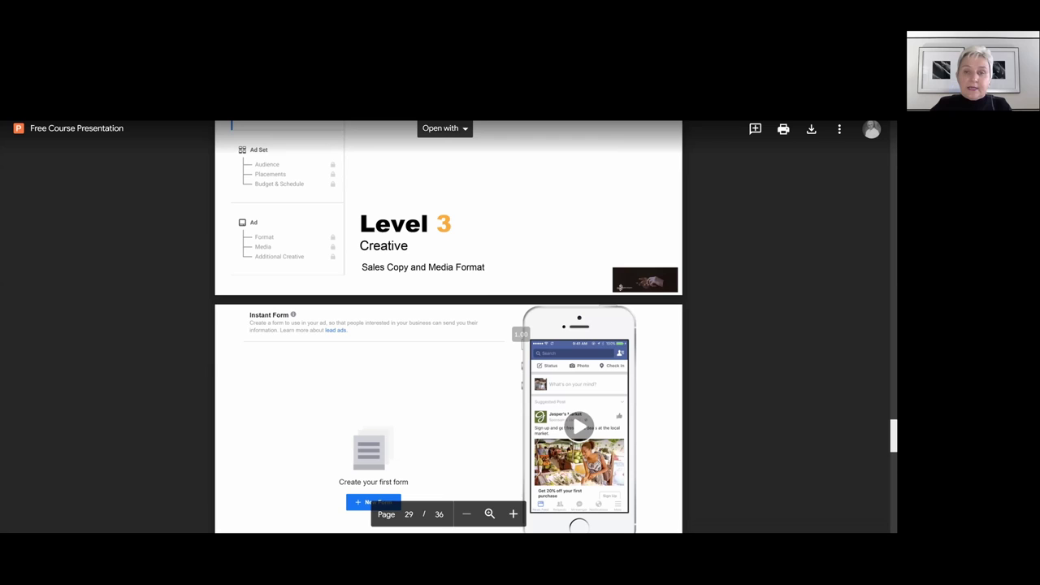
scroll(449, 325, down, 2)
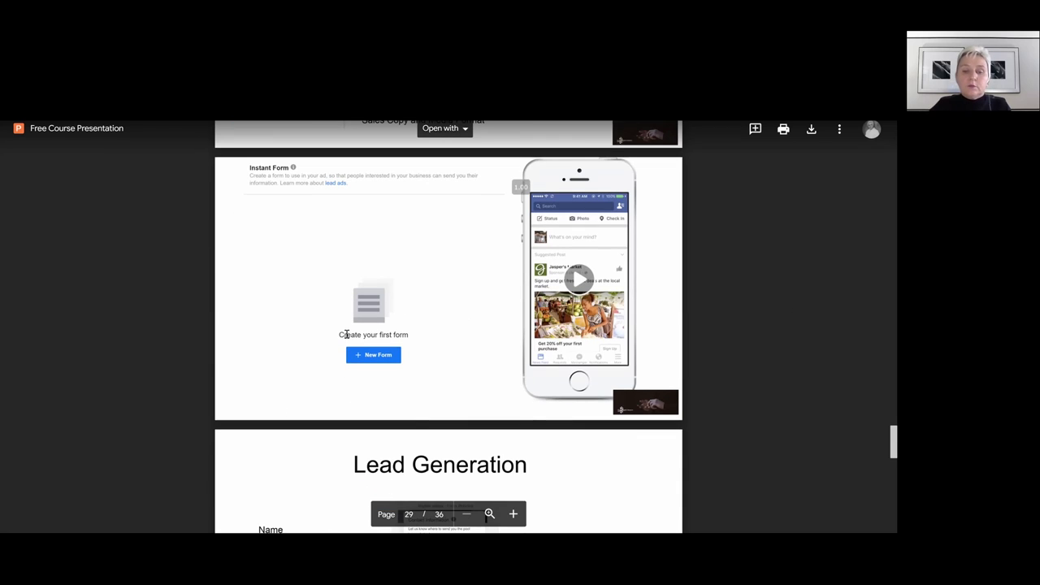
scroll(430, 318, up, 1)
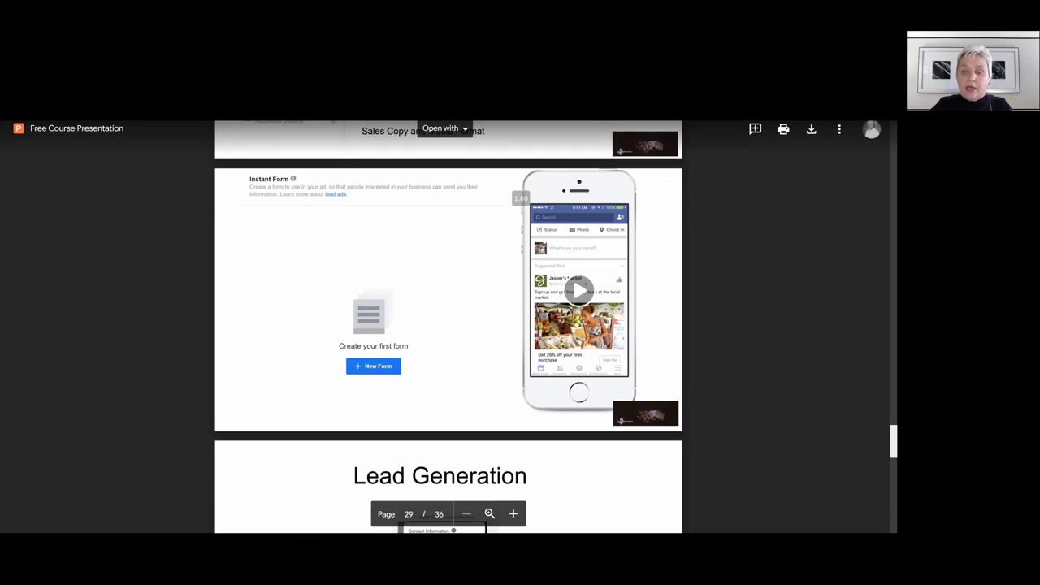
scroll(449, 325, up, 1)
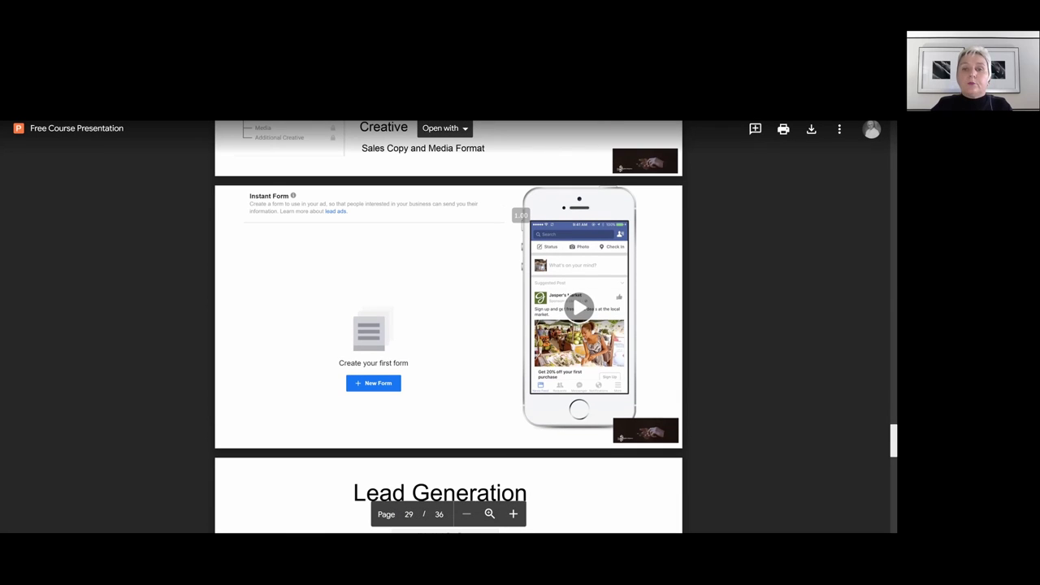
scroll(449, 325, up, 10)
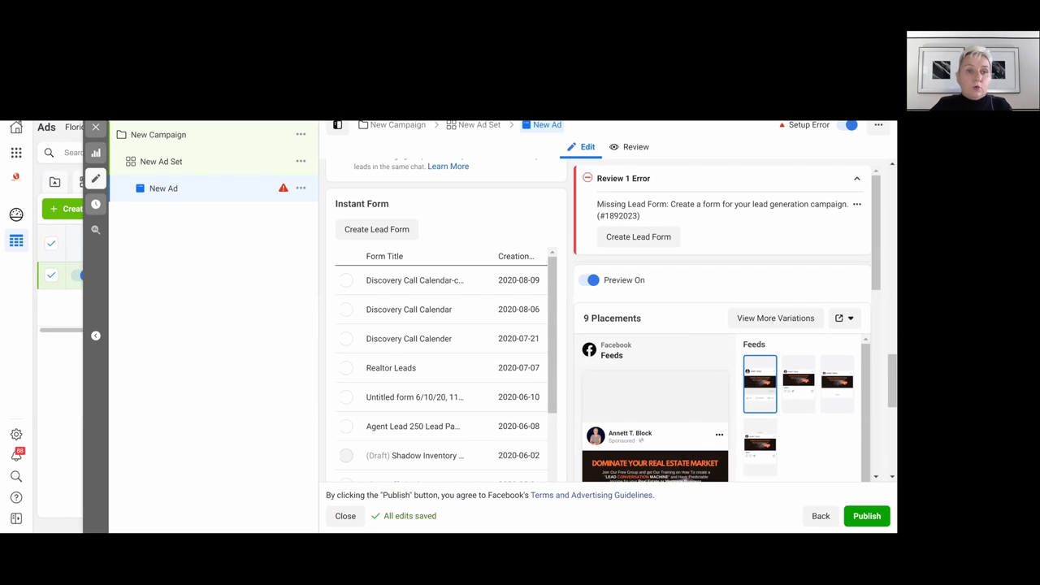
Step: Close the ad editor to show the Ads table with New Ad's setup error
click(95, 128)
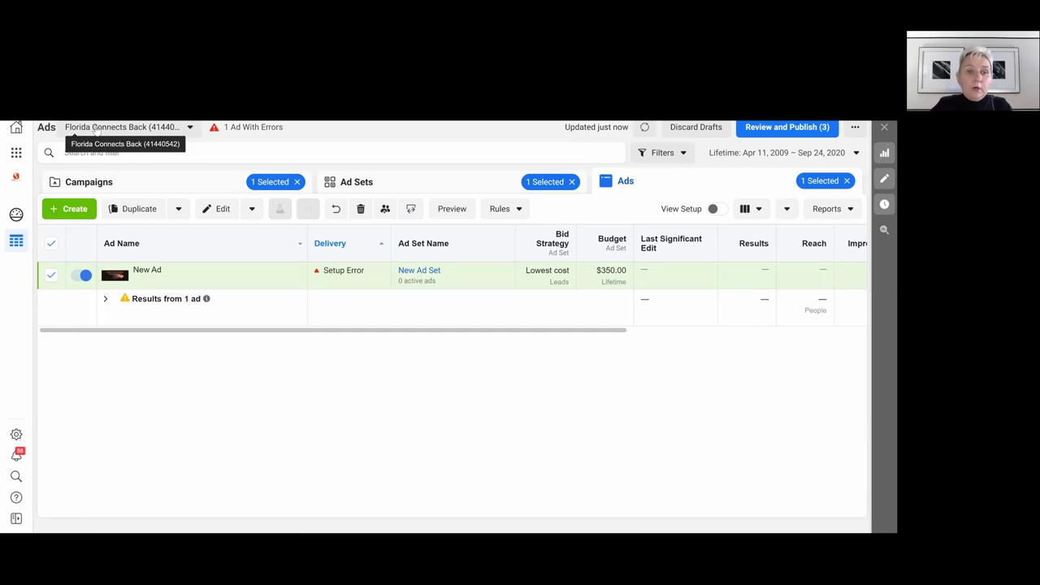